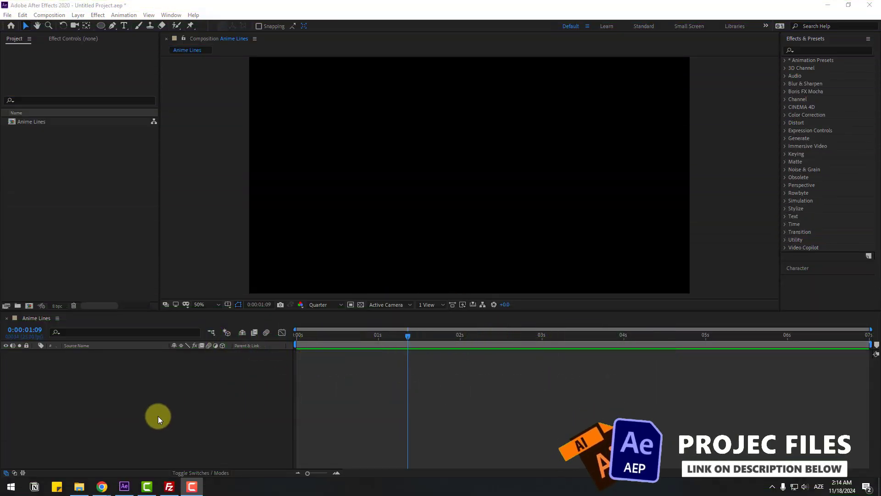
# Create a full-size black solid named 'Anime Lines' and apply Fractal Noise to it.
pyautogui.rightClick(137, 412)
pyautogui.moveTo(191, 313)
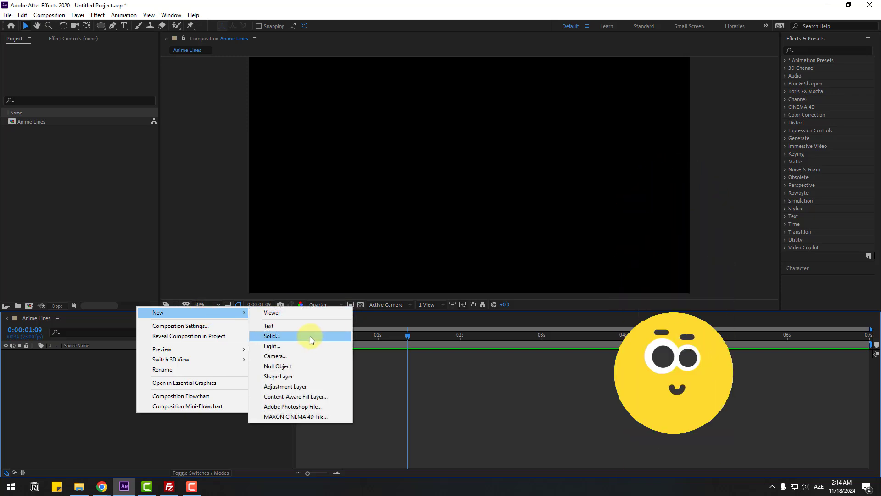
pyautogui.click(311, 336)
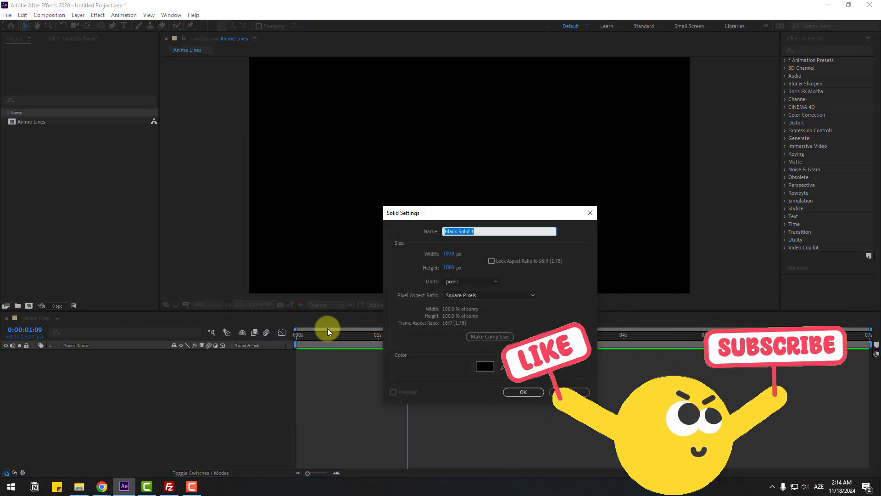
pyautogui.write('Anime Lines')
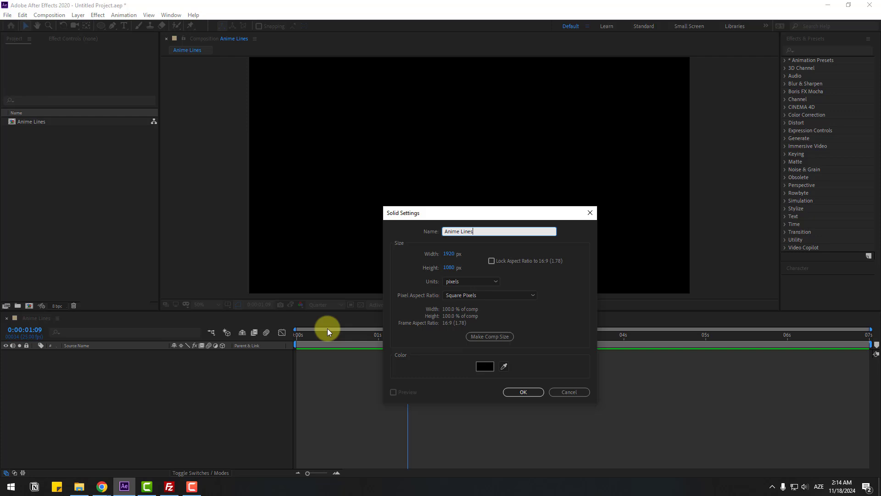
pyautogui.click(522, 393)
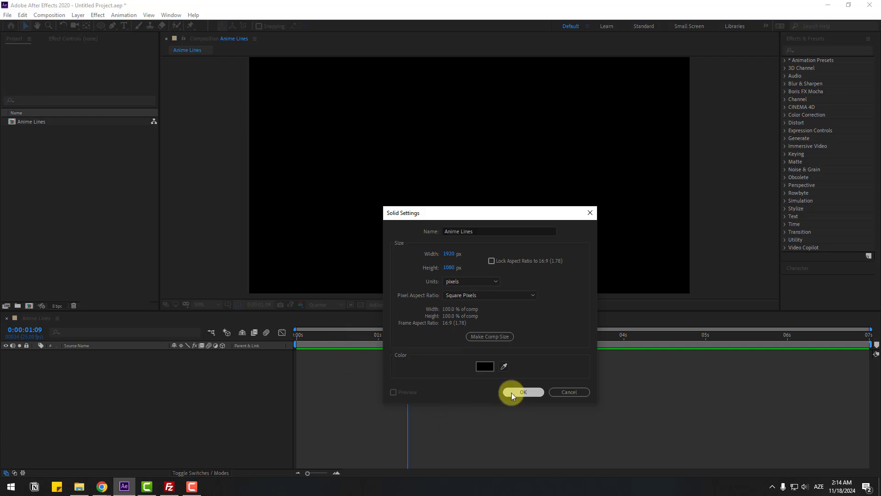
pyautogui.click(821, 50)
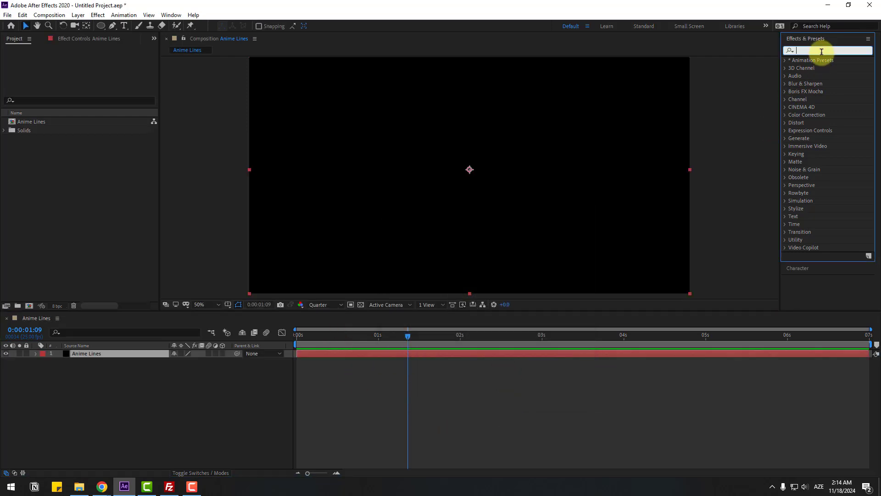
pyautogui.write('frac')
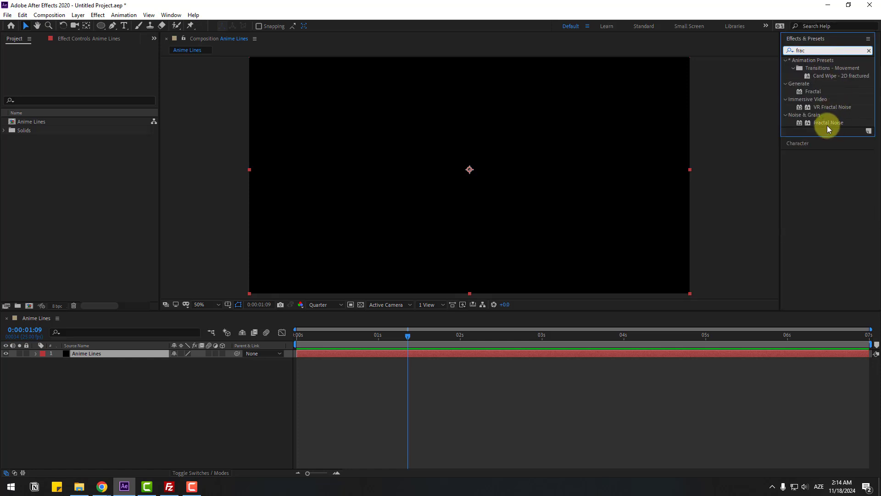
pyautogui.moveTo(827, 126); pyautogui.dragTo(96, 353)
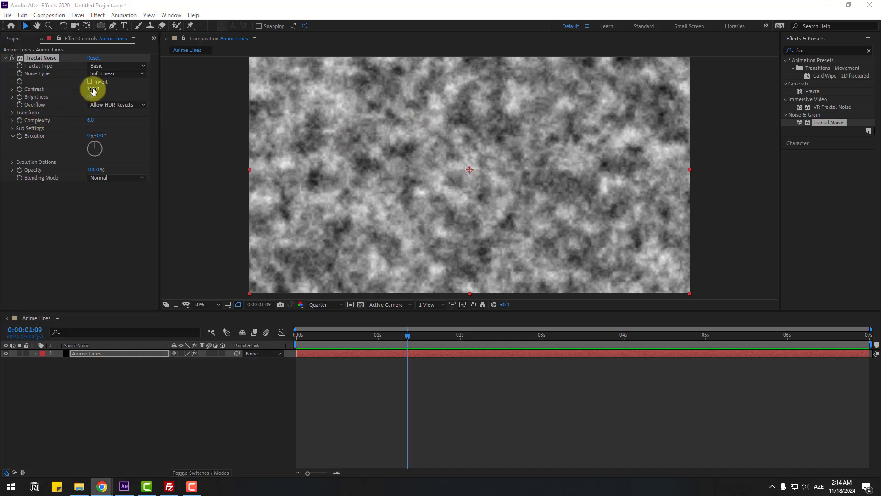
# Raise the Fractal Noise Contrast to 2000.
pyautogui.moveTo(93, 90); pyautogui.dragTo(329, 84)
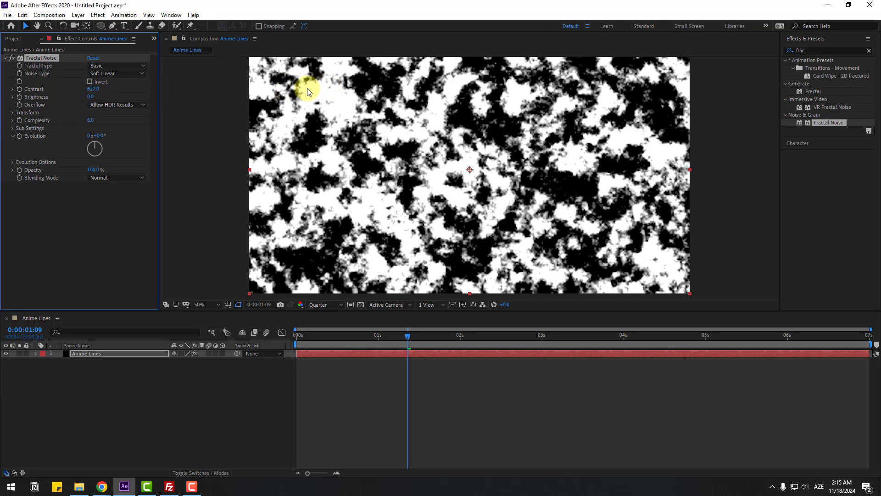
pyautogui.moveTo(95, 89); pyautogui.dragTo(139, 92)
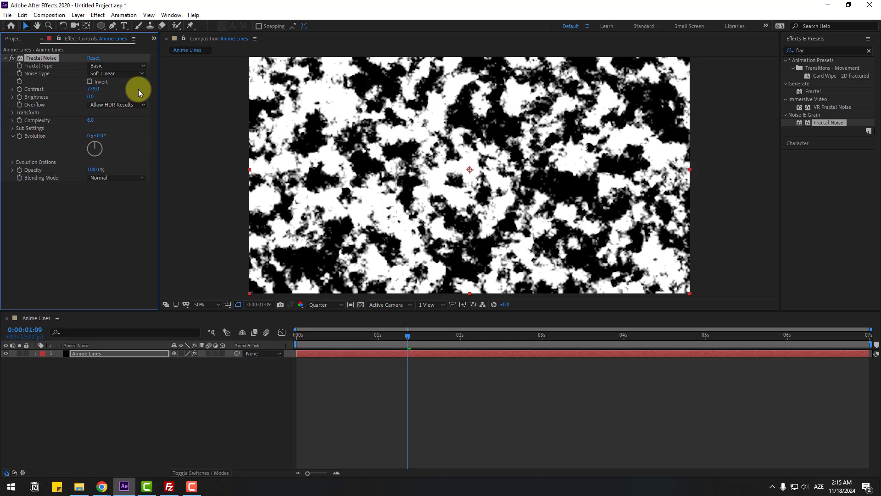
pyautogui.click(93, 89)
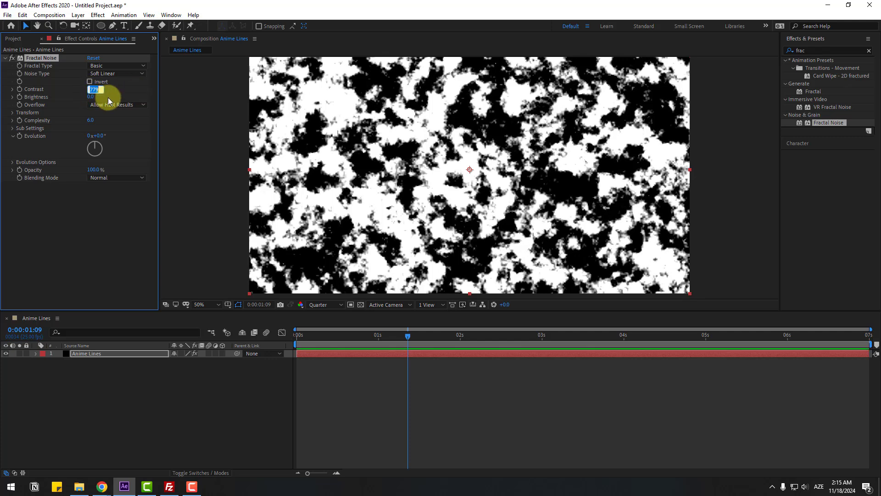
pyautogui.write('200')
pyautogui.press('Return')
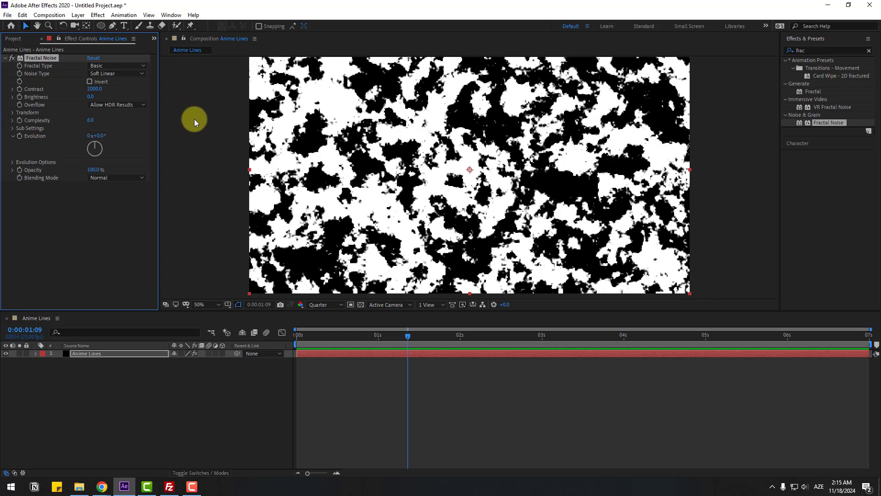
# Lower the Fractal Noise Brightness to -350.
pyautogui.moveTo(91, 97); pyautogui.dragTo(76, 107)
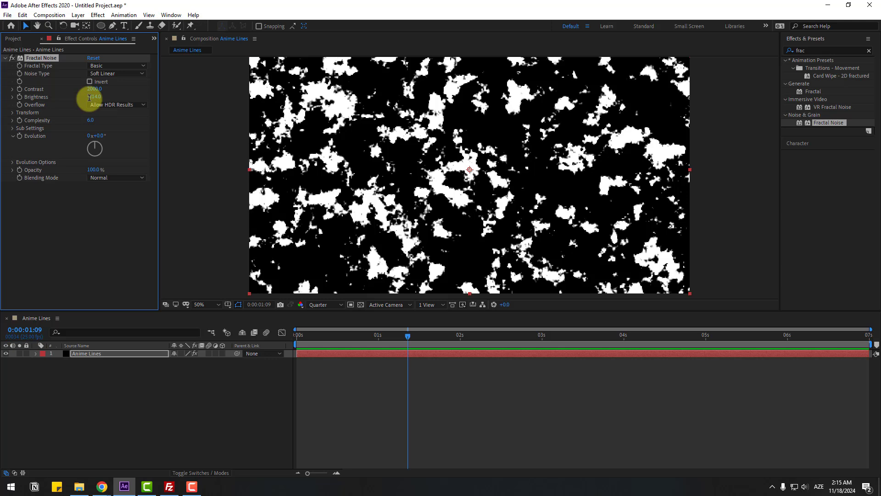
pyautogui.click(91, 97)
pyautogui.write('50')
pyautogui.press('Return')
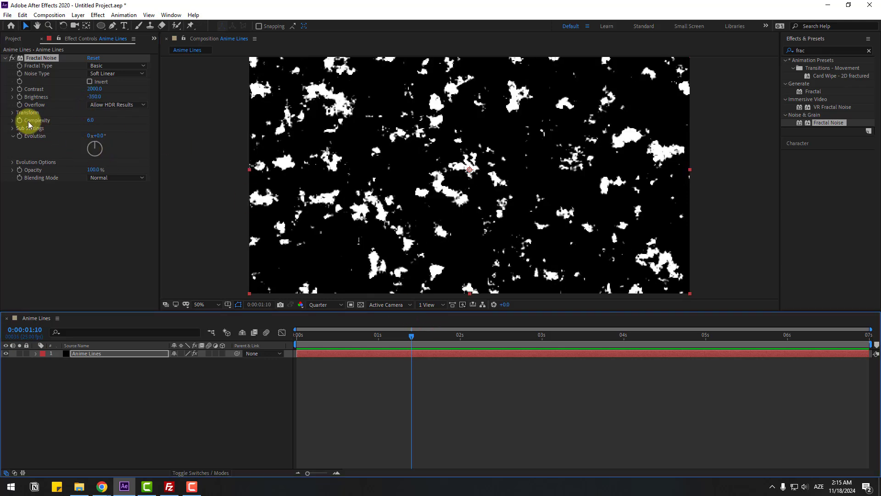
# Turn off uniform scaling and set the noise Scale Width to 25.
pyautogui.click(13, 114)
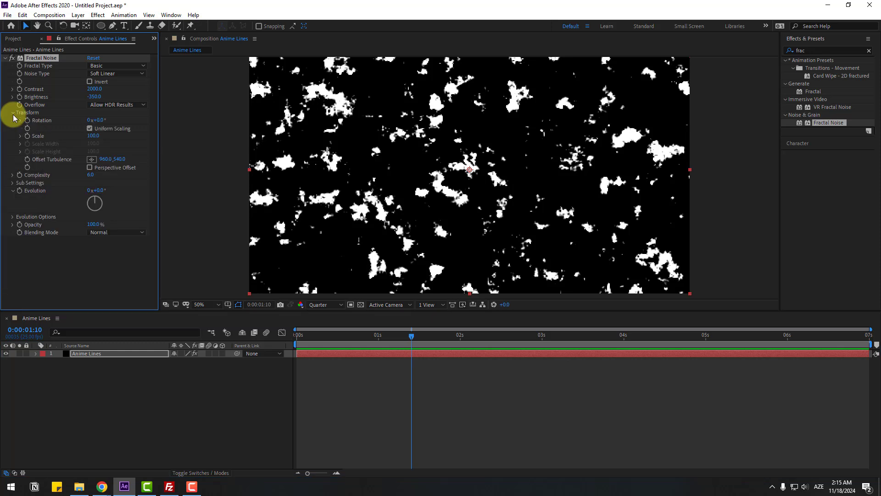
pyautogui.click(89, 128)
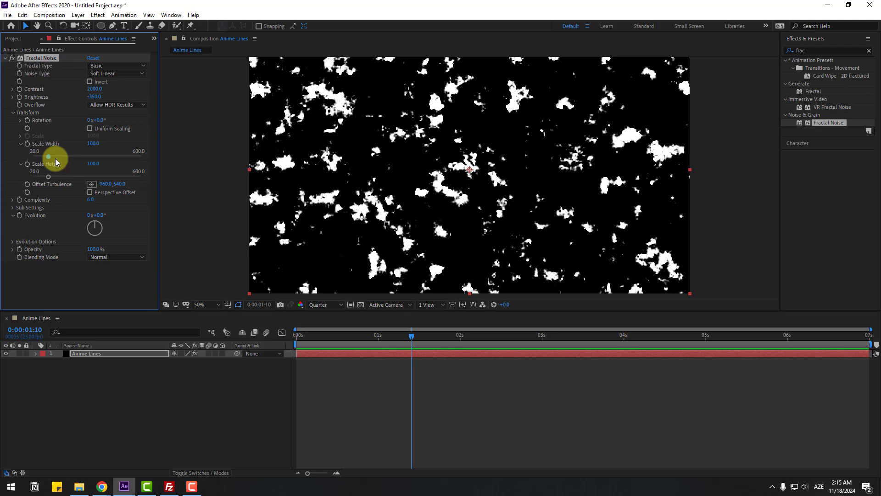
pyautogui.moveTo(49, 156); pyautogui.dragTo(34, 160)
pyautogui.click(92, 144)
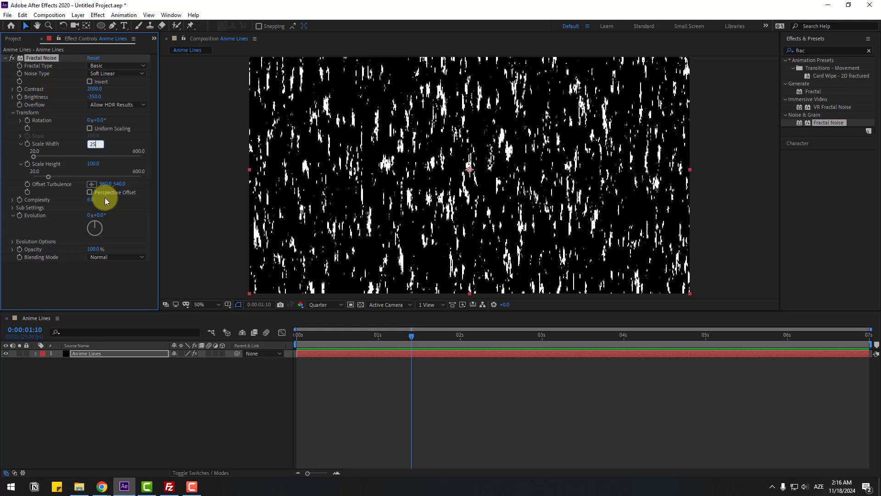
pyautogui.press('Return')
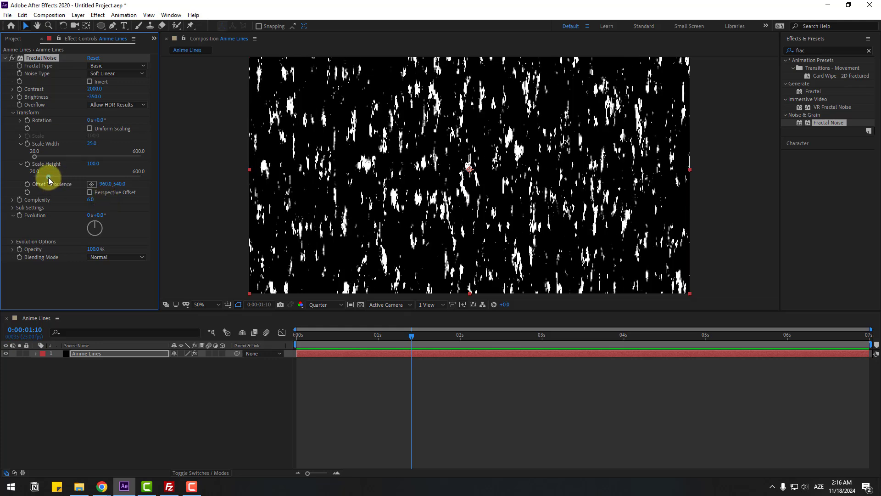
# Set Scale Height to 10000, test Evolution, and return the playhead to 0:00:00:00.
pyautogui.moveTo(49, 182); pyautogui.dragTo(140, 184)
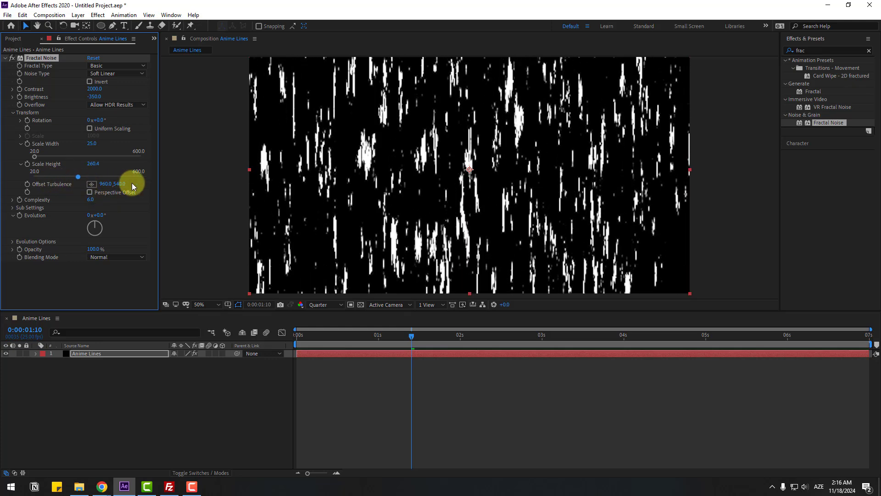
pyautogui.click(92, 166)
pyautogui.write('500')
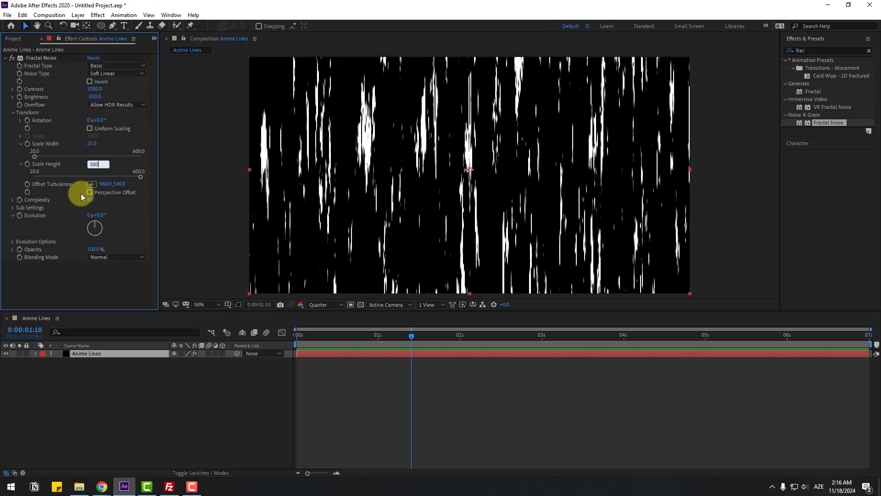
pyautogui.write('00')
pyautogui.press('Return')
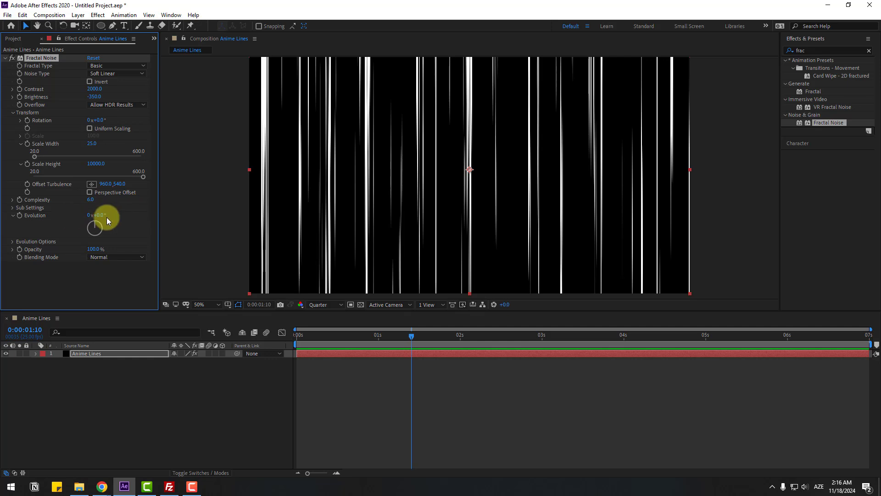
pyautogui.moveTo(104, 216); pyautogui.dragTo(387, 333)
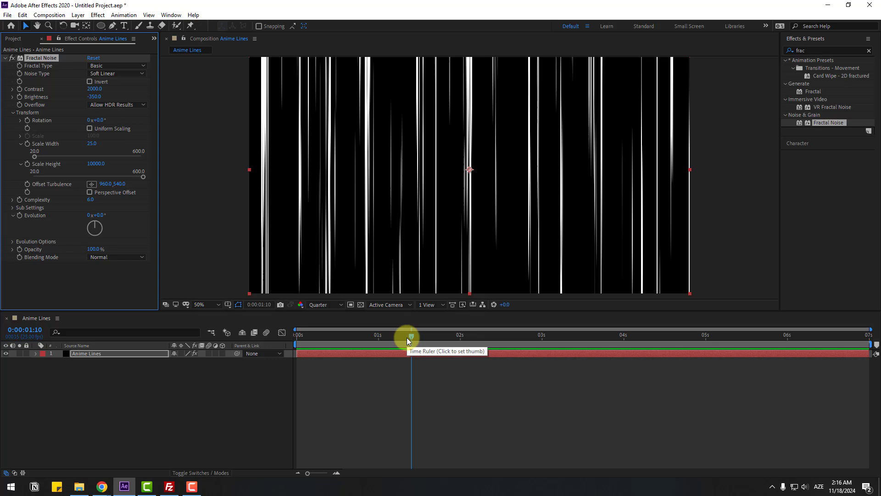
pyautogui.moveTo(410, 336); pyautogui.dragTo(296, 337)
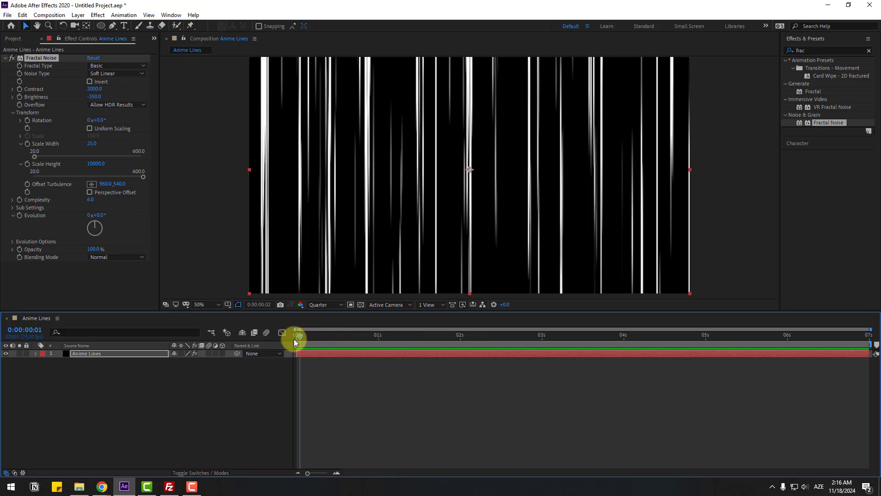
# Give Evolution the expression time*2000, preview the flicker, and collapse the layer properties.
pyautogui.keyDown('alt'); pyautogui.click(20, 216); pyautogui.keyUp('alt')
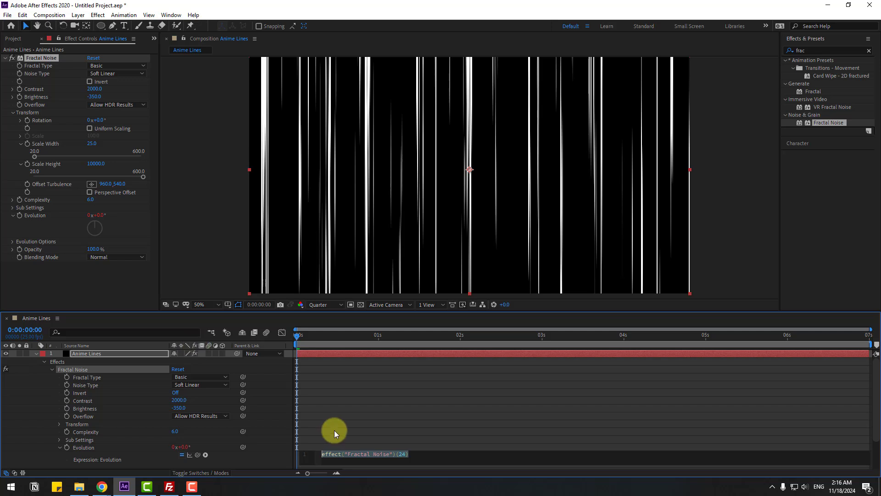
pyautogui.write('time*2000')
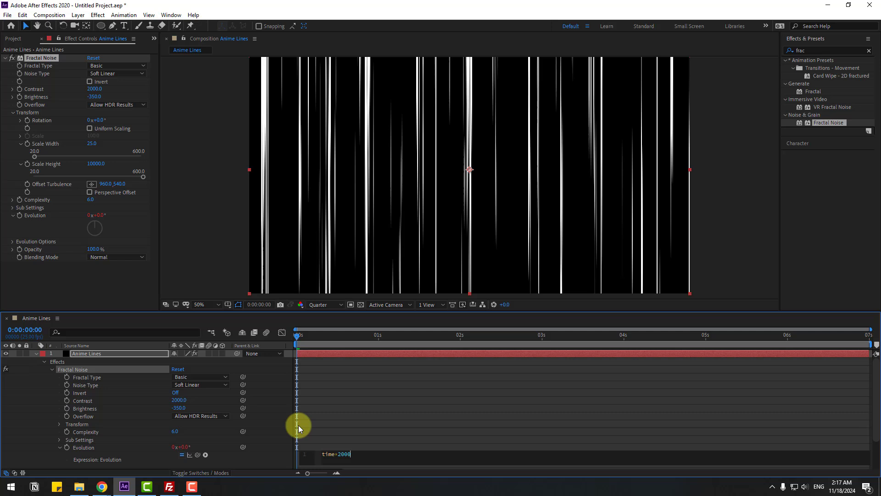
pyautogui.click(32, 457)
pyautogui.press('space')
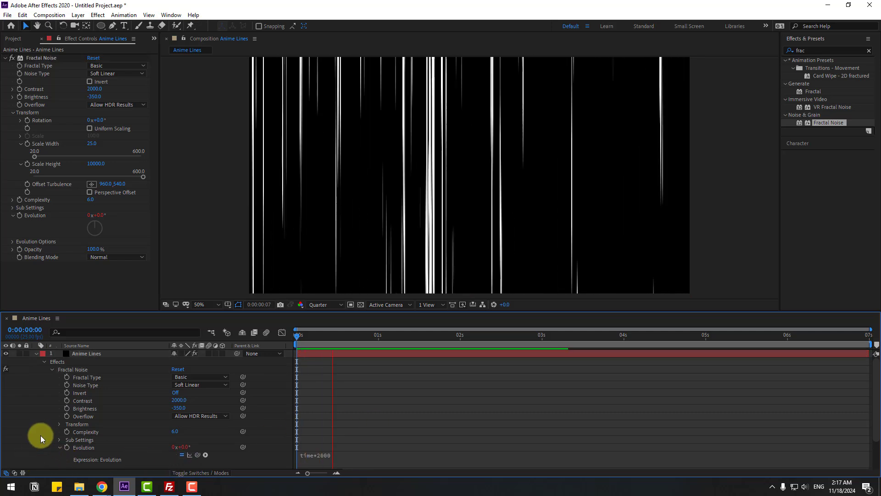
pyautogui.press('u')
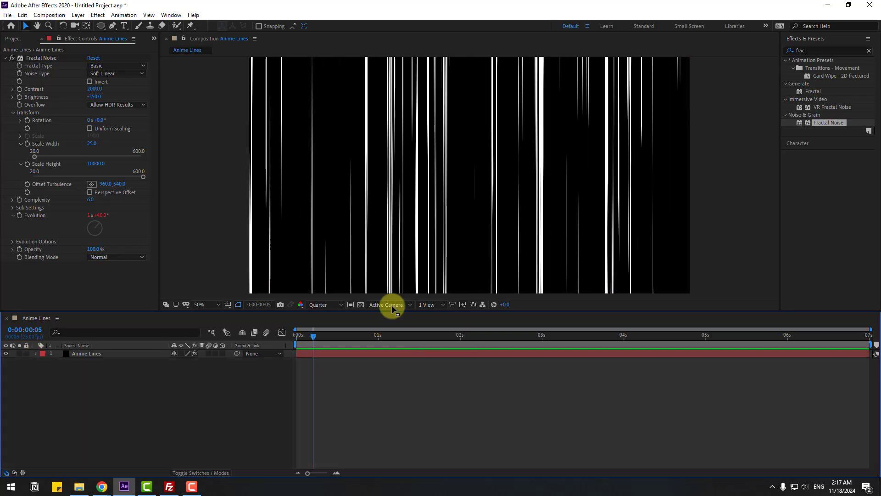
# Apply Polar Coordinates to Anime Lines with Rect to Polar conversion and 100% interpolation.
pyautogui.click(819, 51)
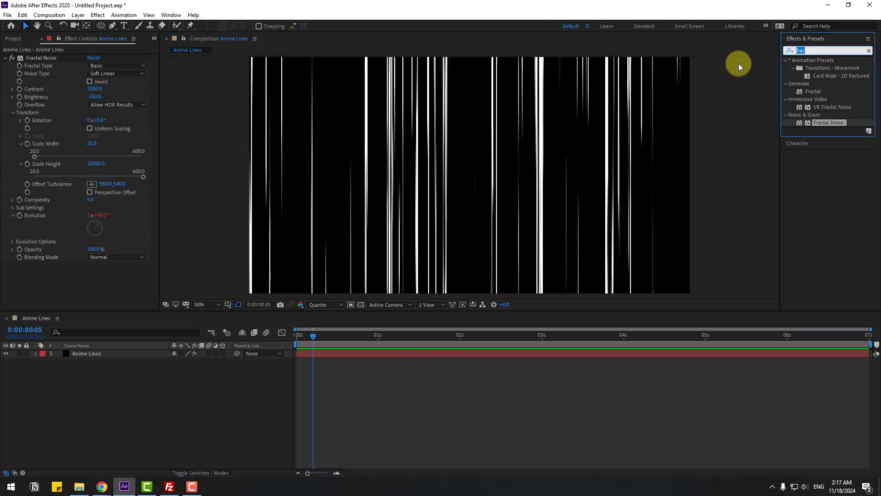
pyautogui.write('pola')
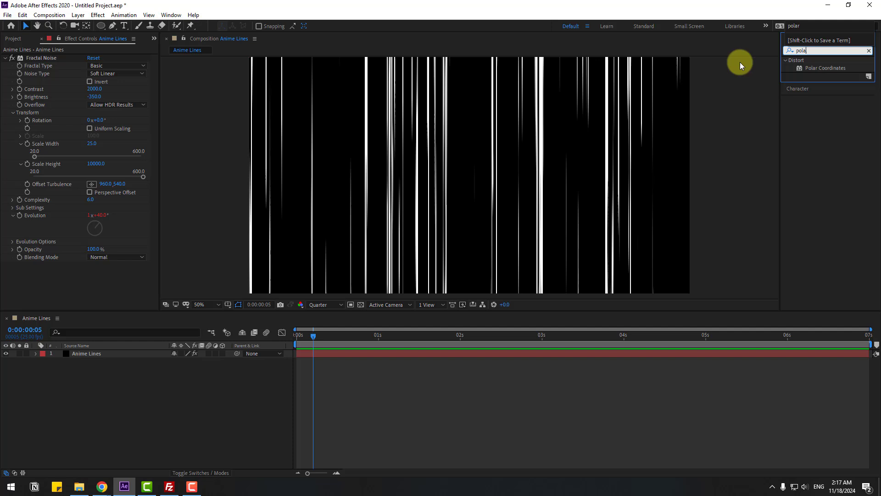
pyautogui.moveTo(815, 69); pyautogui.dragTo(83, 353)
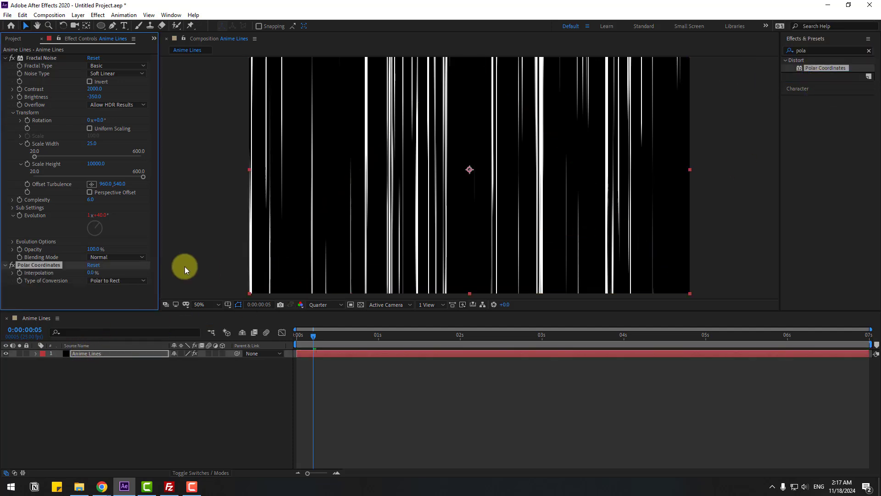
pyautogui.click(98, 281)
pyautogui.click(110, 297)
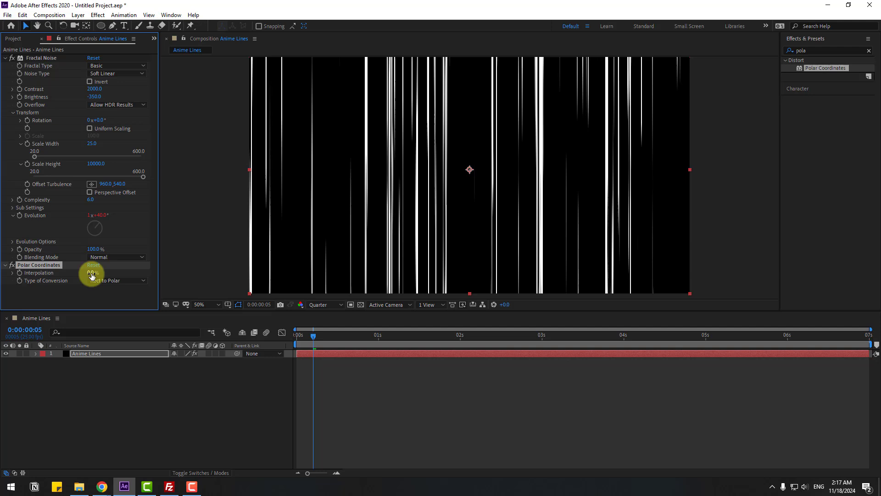
pyautogui.moveTo(92, 274); pyautogui.dragTo(149, 276)
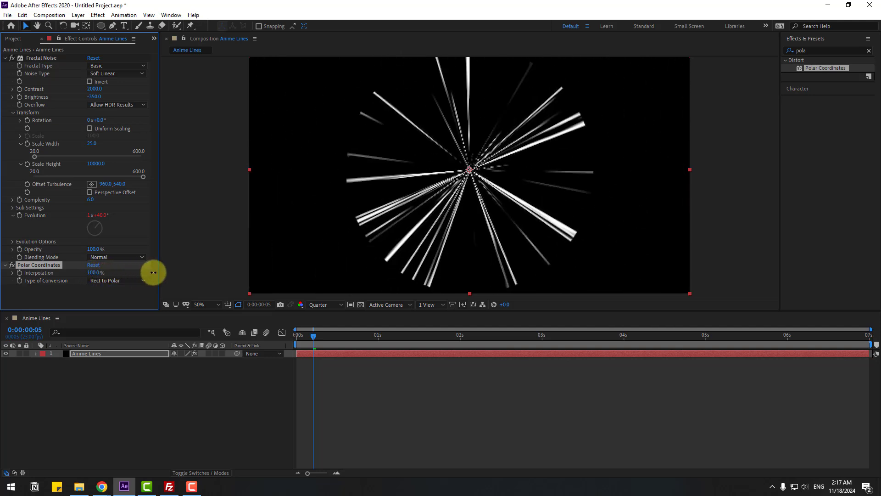
# Scale the Anime Lines layer up to about 208% and preview playback.
pyautogui.click(90, 353)
pyautogui.press('s')
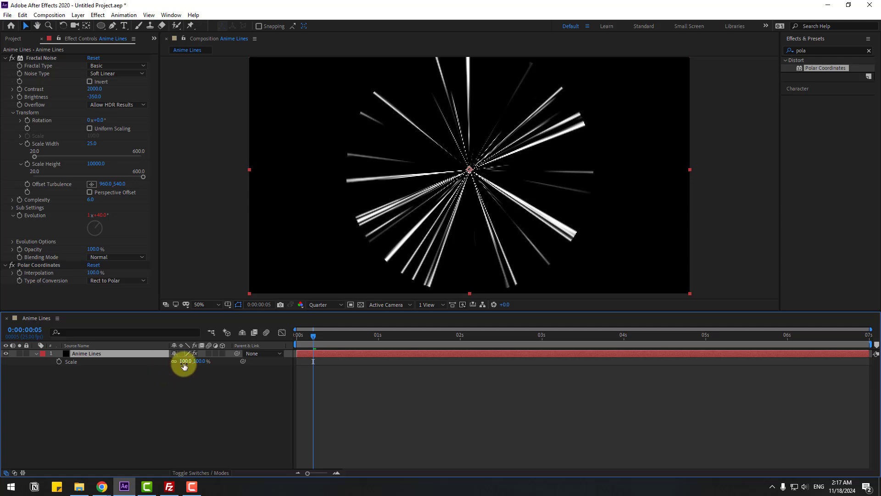
pyautogui.moveTo(184, 366); pyautogui.dragTo(233, 363)
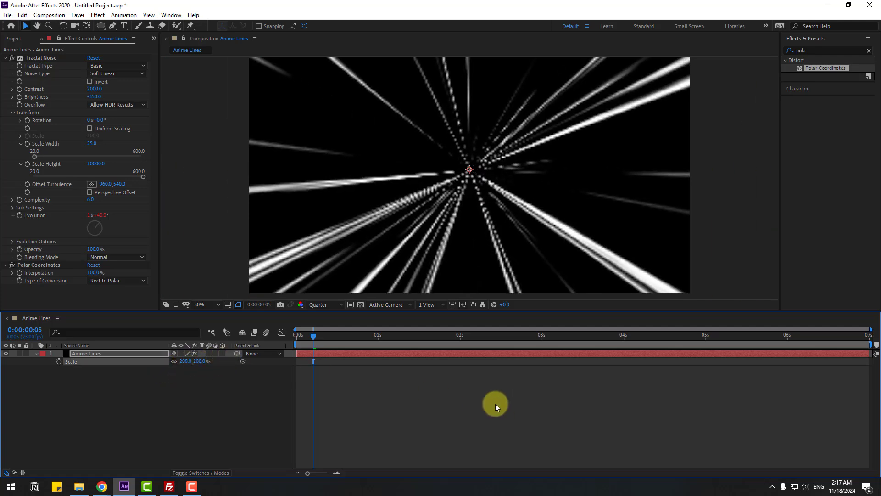
pyautogui.press('space')
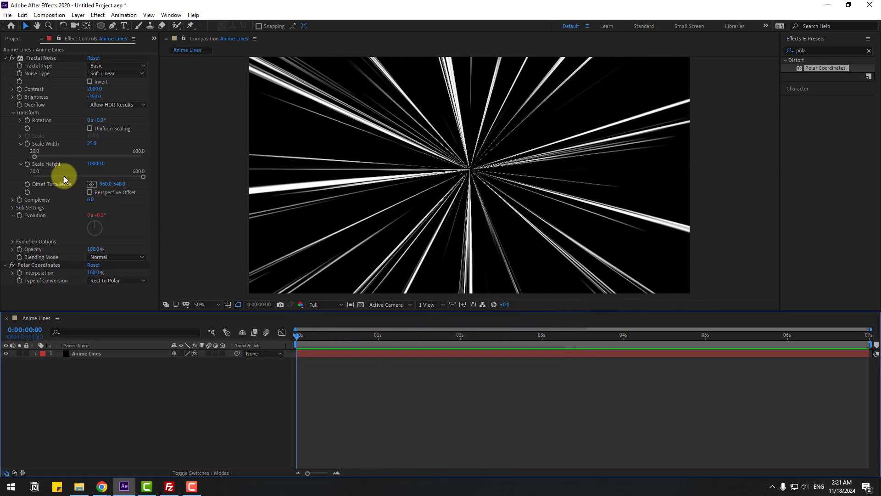
# Change Fractal Noise Scale Height to 5000 and play the speed-line preview.
pyautogui.click(97, 168)
pyautogui.write('5')
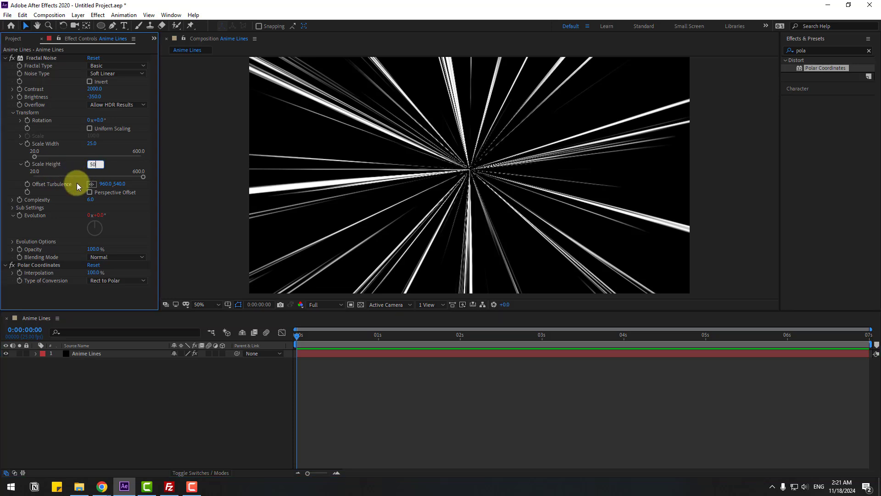
pyautogui.write('00')
pyautogui.press('Return')
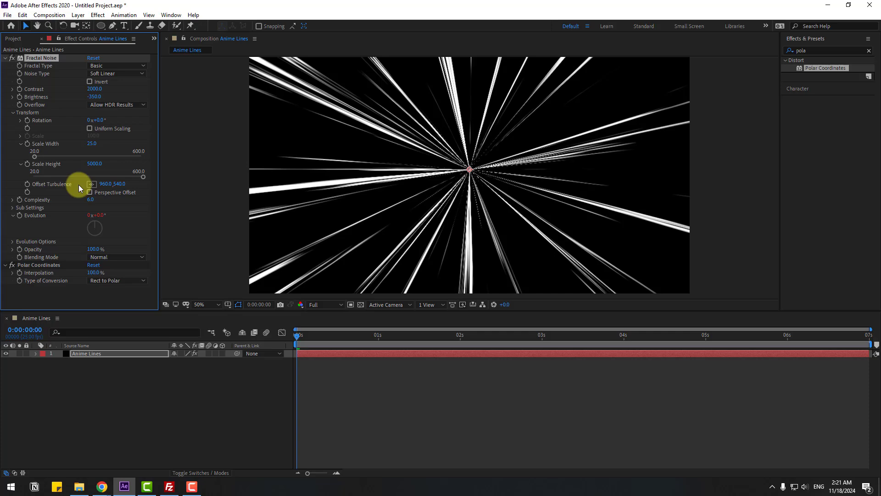
pyautogui.press('space')
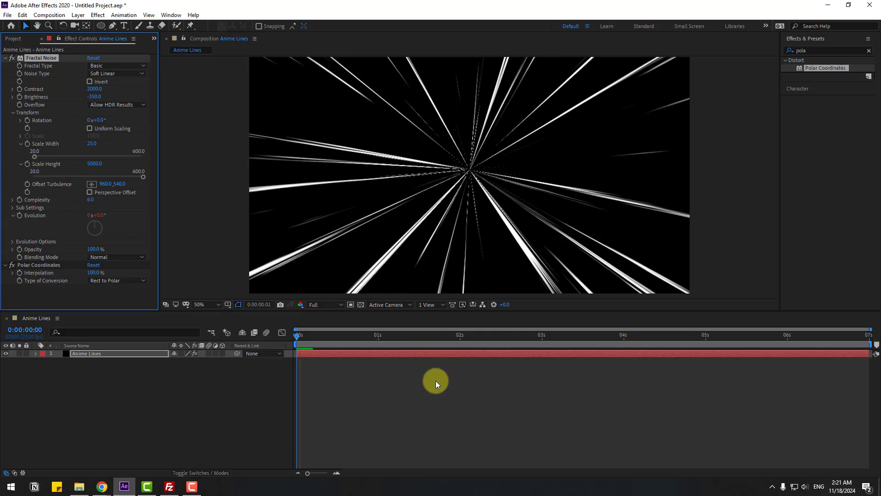